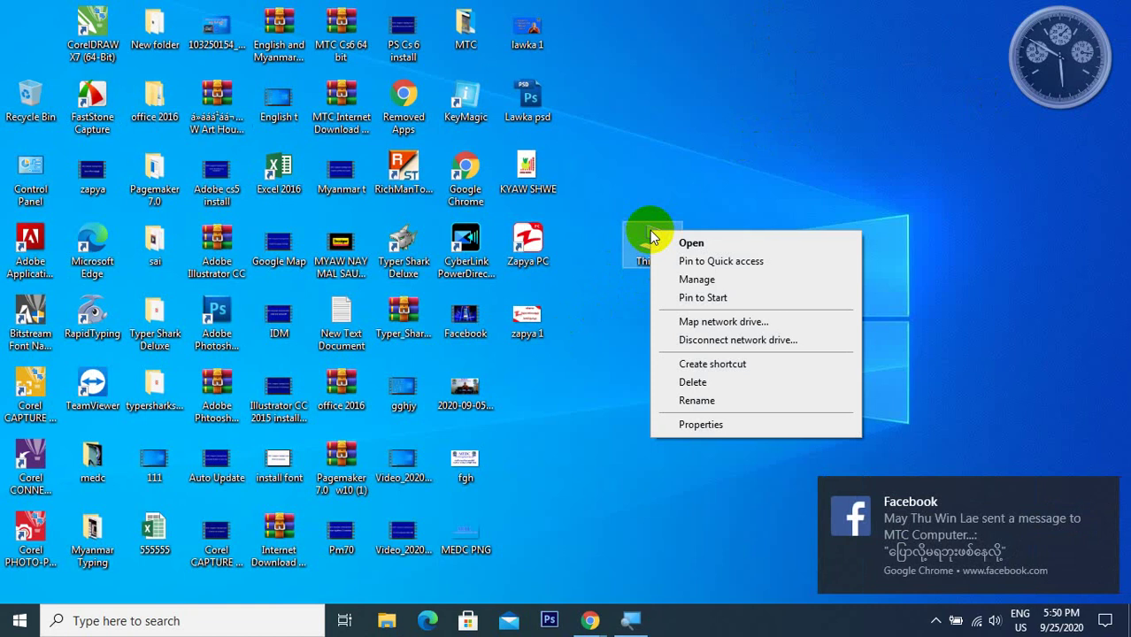
- Open Computer Management from This PC and show Disk Management's Disk 0 partitions, C: and DATA (E:)
{"action": "right_click", "coordinate": [650, 236]}
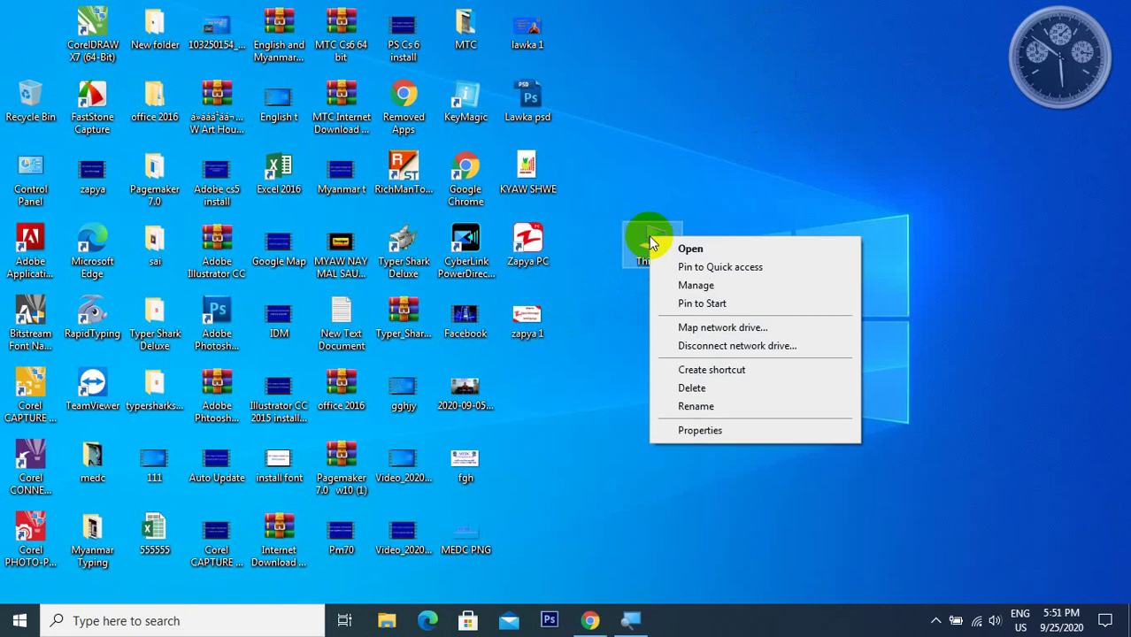
{"action": "left_click", "coordinate": [712, 287]}
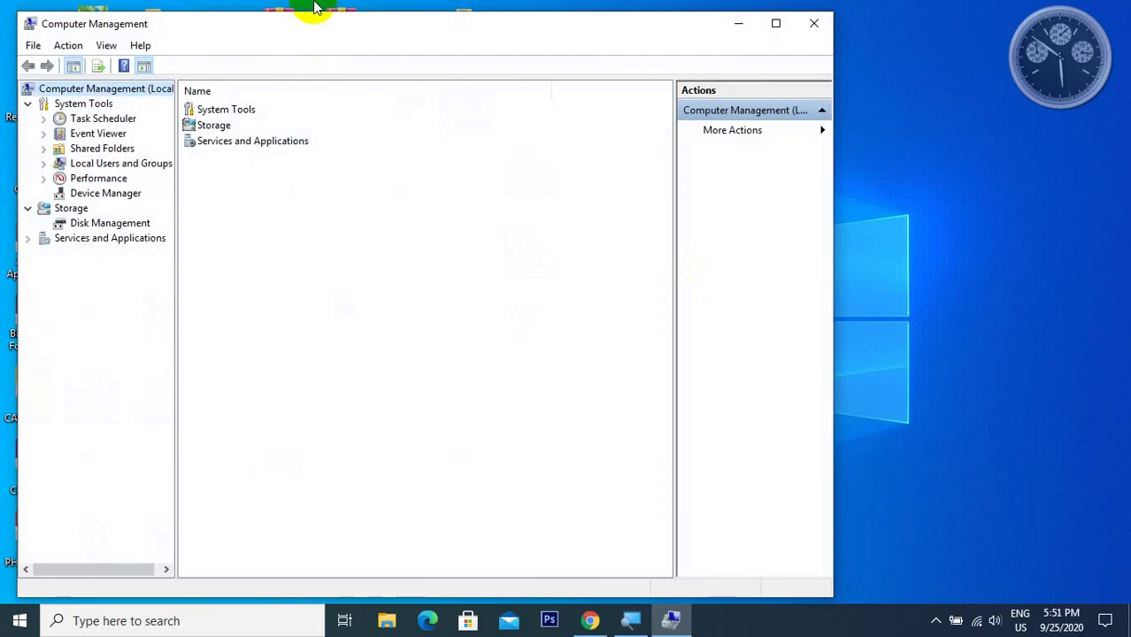
{"action": "left_click_drag", "start_coordinate": [310, 25], "coordinate": [566, 51]}
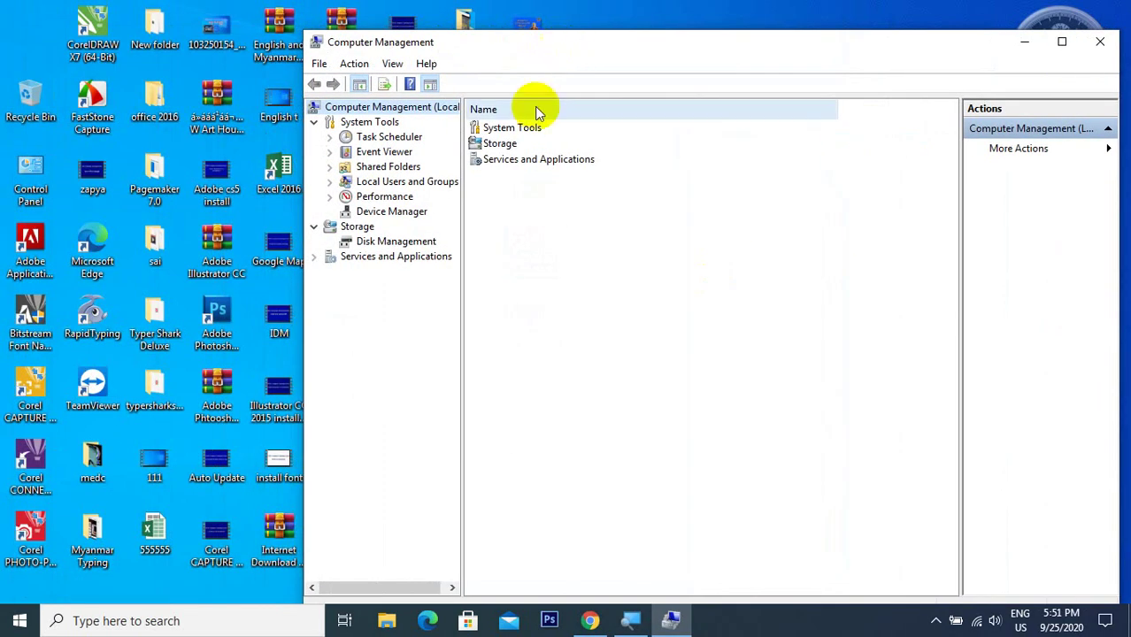
{"action": "left_click", "coordinate": [395, 244]}
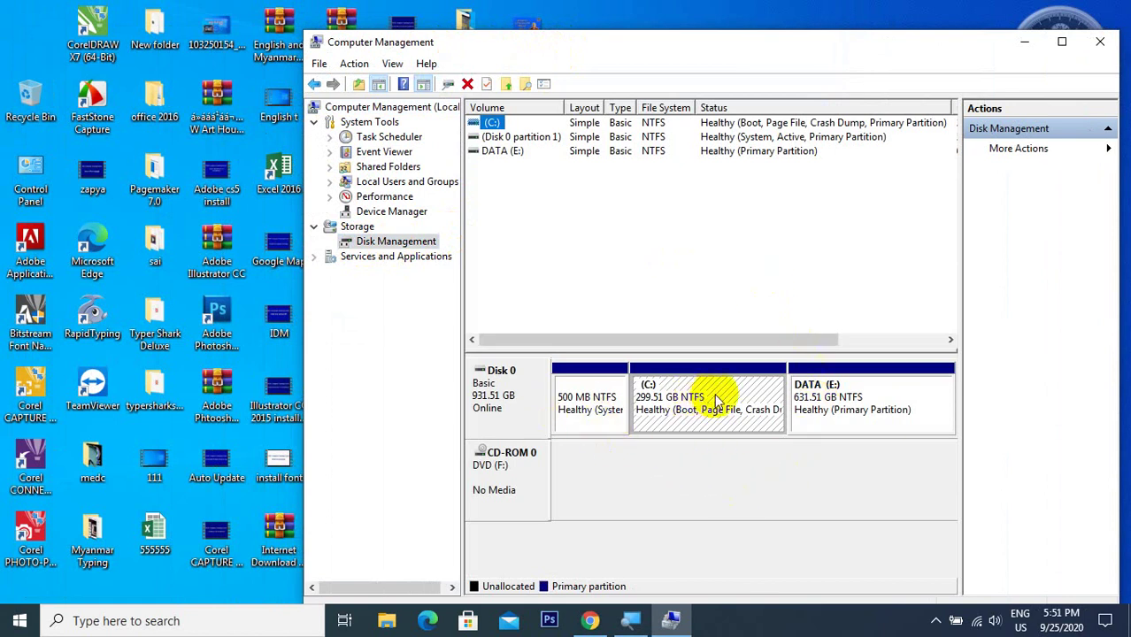
{"action": "left_click_drag", "start_coordinate": [570, 44], "coordinate": [998, 46]}
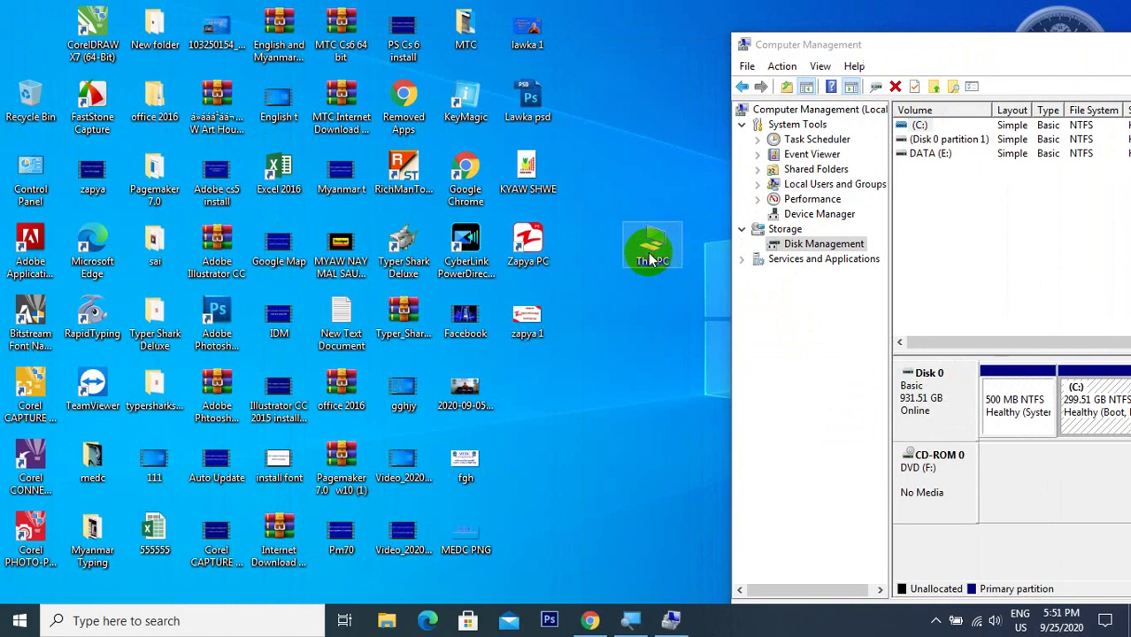
{"action": "double_click", "coordinate": [651, 257]}
{"action": "left_click", "coordinate": [1075, 12]}
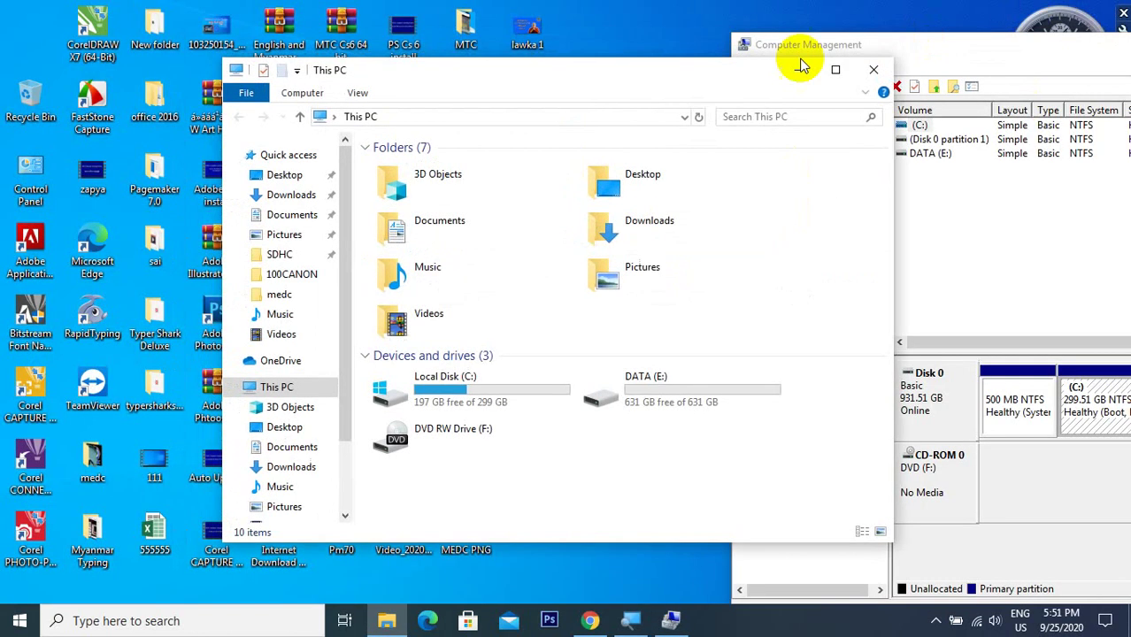
{"action": "left_click_drag", "start_coordinate": [702, 71], "coordinate": [492, 45]}
{"action": "left_click_drag", "start_coordinate": [896, 68], "coordinate": [890, 55]}
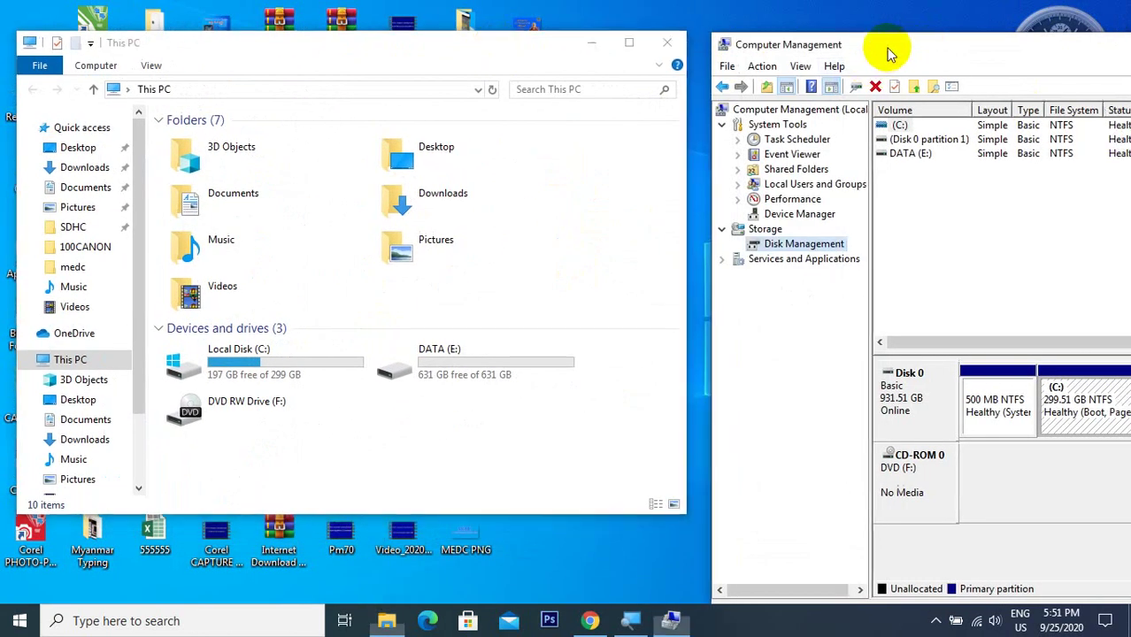
{"action": "left_click_drag", "start_coordinate": [323, 51], "coordinate": [404, 51]}
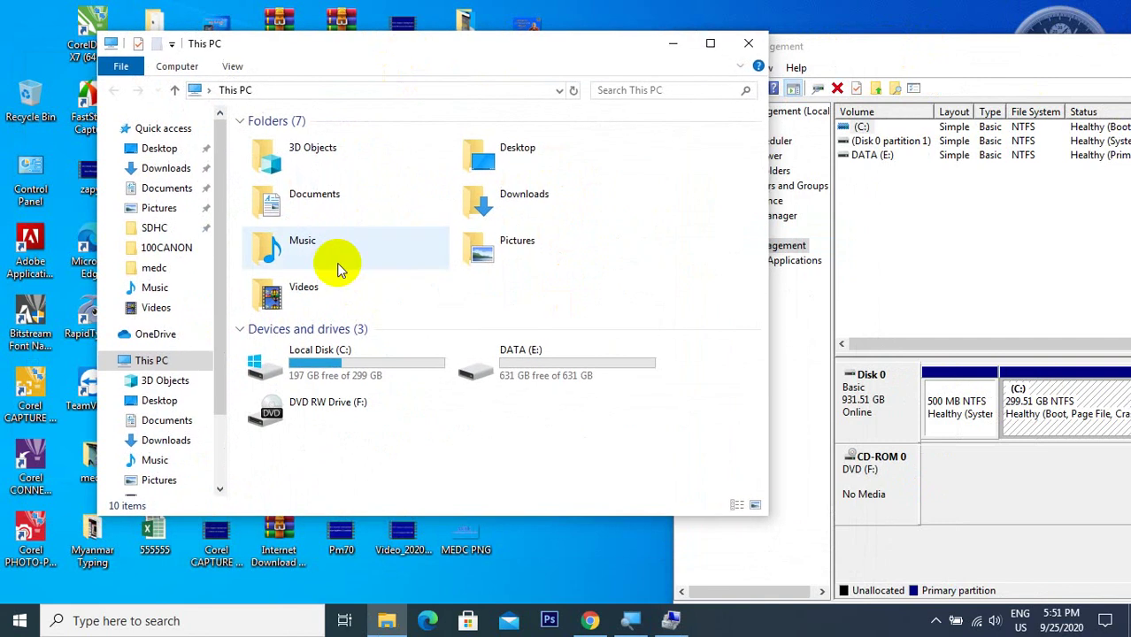
{"action": "left_click", "coordinate": [328, 361]}
{"action": "left_click", "coordinate": [534, 372]}
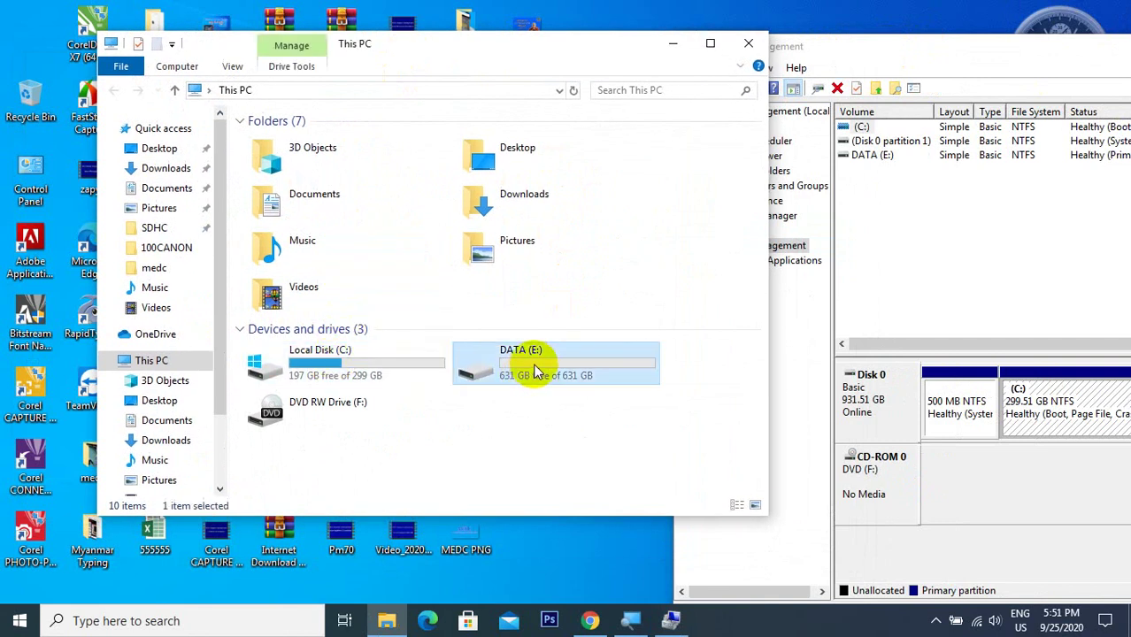
{"action": "left_click_drag", "start_coordinate": [589, 48], "coordinate": [465, 46]}
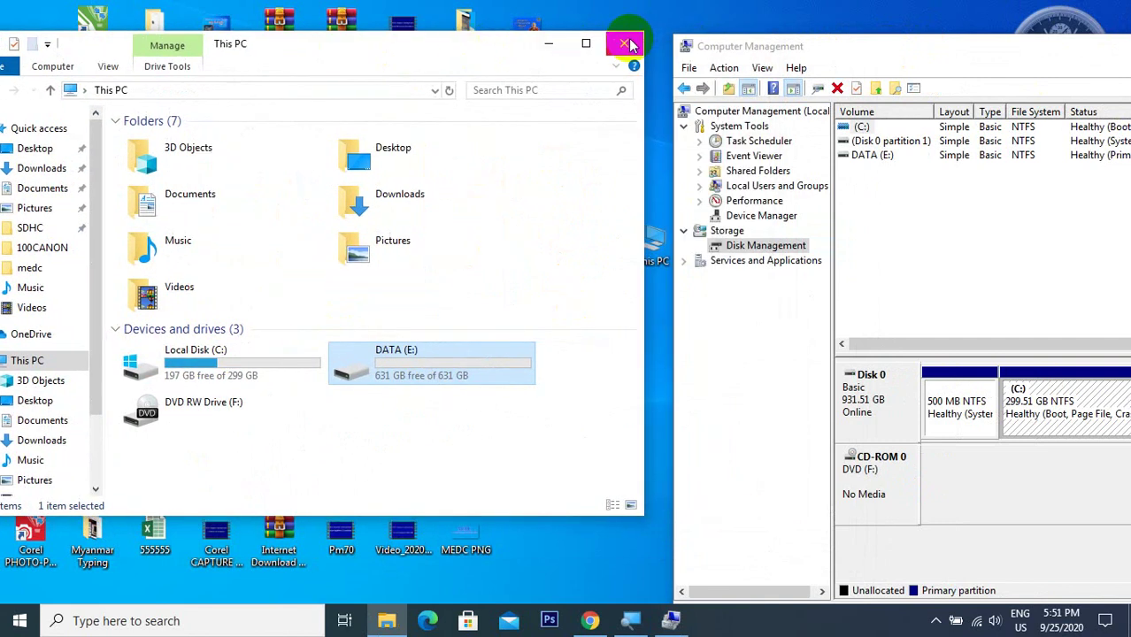
{"action": "left_click", "coordinate": [627, 44]}
{"action": "left_click_drag", "start_coordinate": [877, 58], "coordinate": [516, 28]}
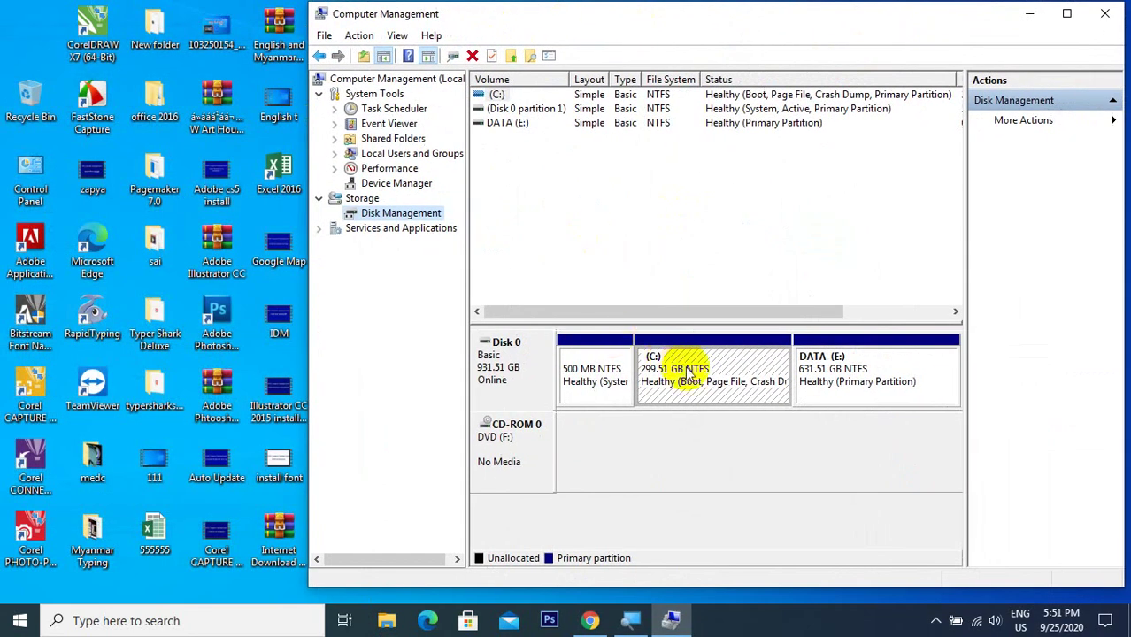
{"action": "left_click", "coordinate": [841, 370]}
{"action": "left_click", "coordinate": [766, 402]}
{"action": "left_click", "coordinate": [839, 380]}
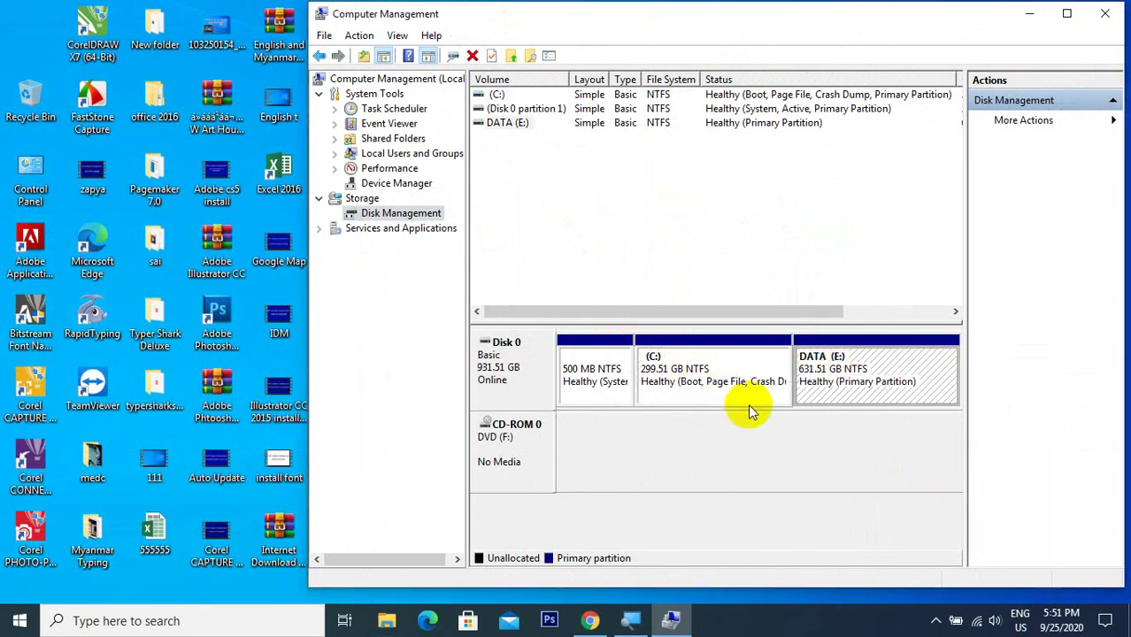
{"action": "left_click", "coordinate": [752, 396]}
{"action": "left_click", "coordinate": [854, 398]}
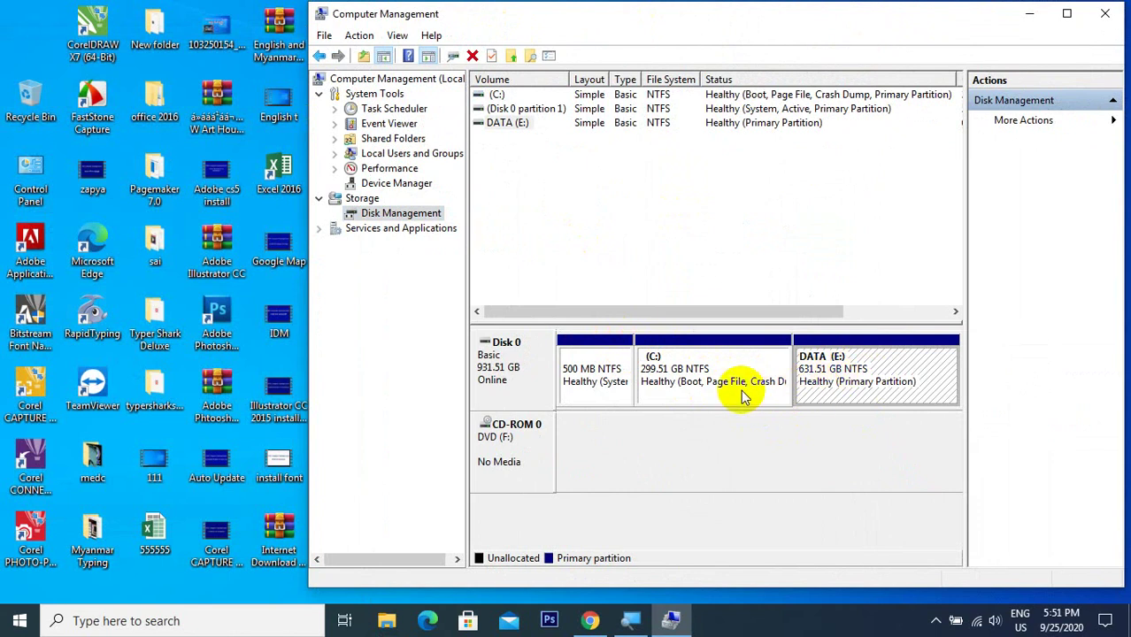
{"action": "left_click", "coordinate": [876, 372]}
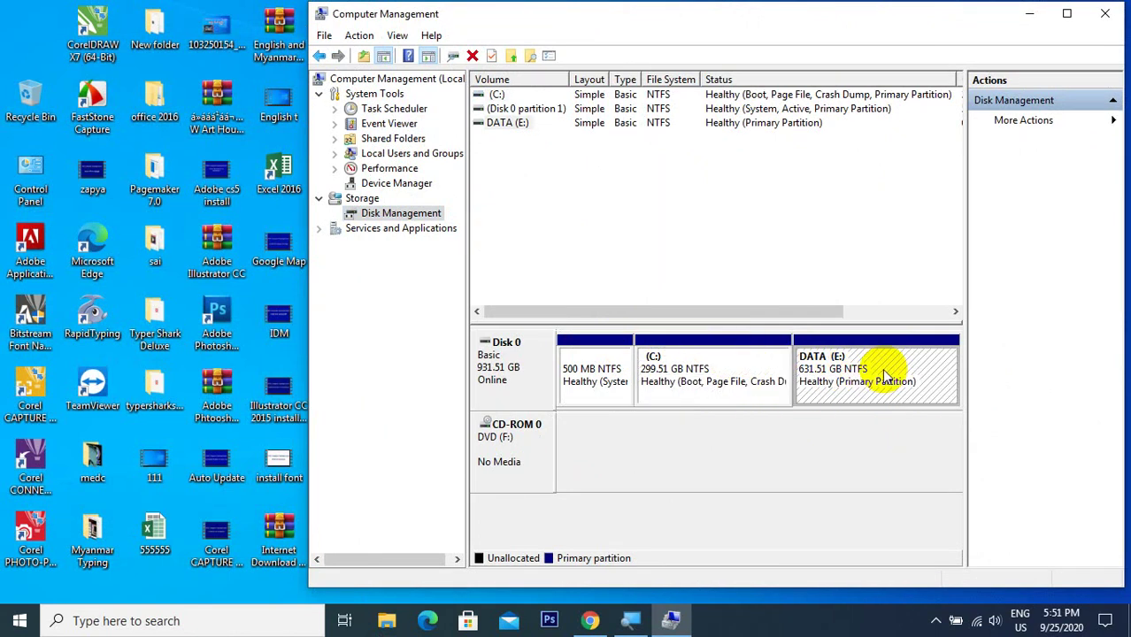
- Shrink DATA (E:) by 320000 MB, freeing 312.50 GB of unallocated space on Disk 0
{"action": "right_click", "coordinate": [838, 370]}
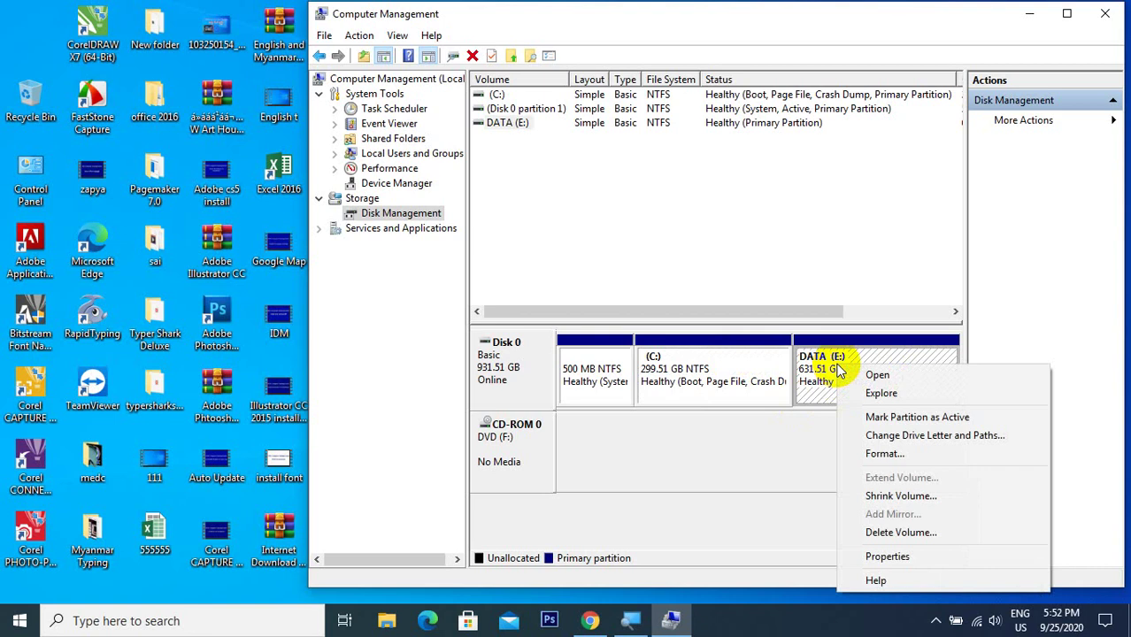
{"action": "left_click", "coordinate": [911, 499]}
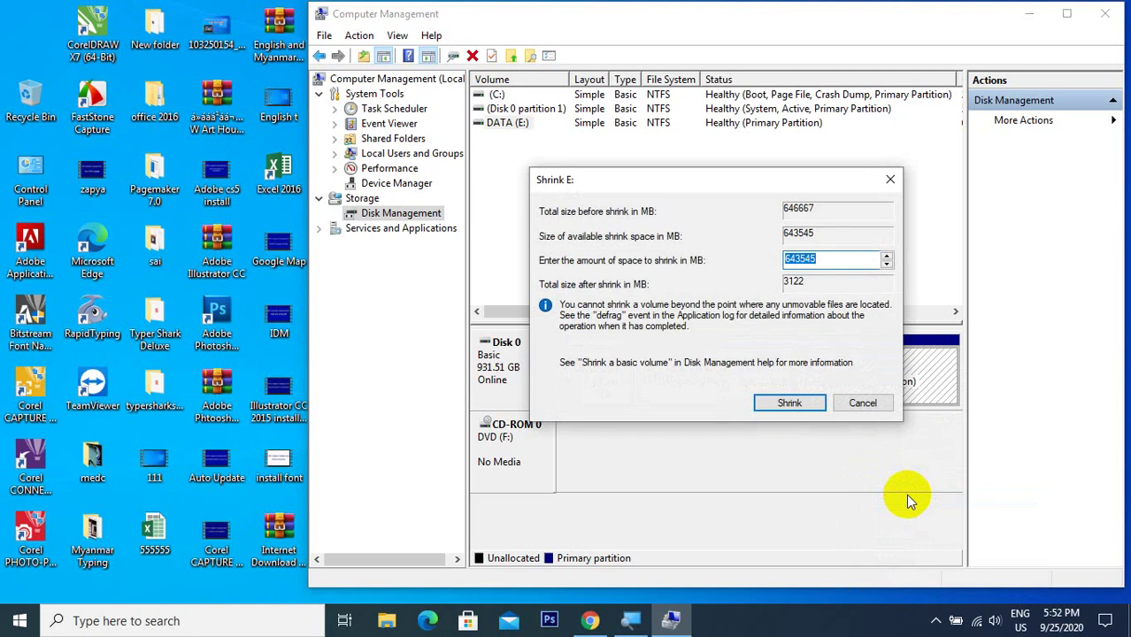
{"action": "left_click_drag", "start_coordinate": [676, 181], "coordinate": [588, 203]}
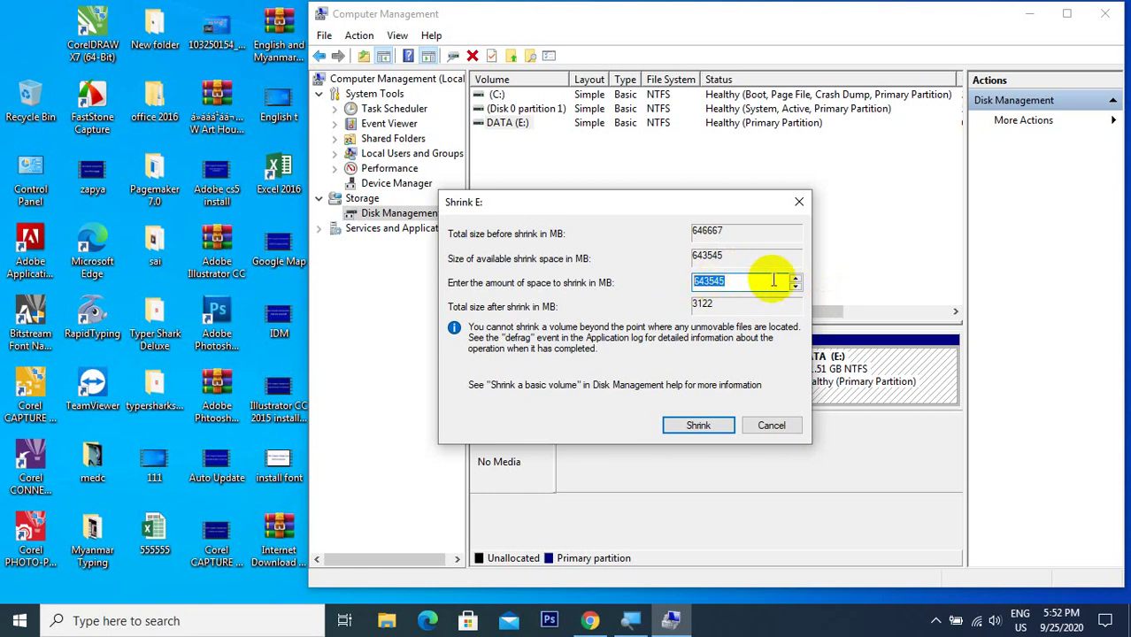
{"action": "type", "text": "320000"}
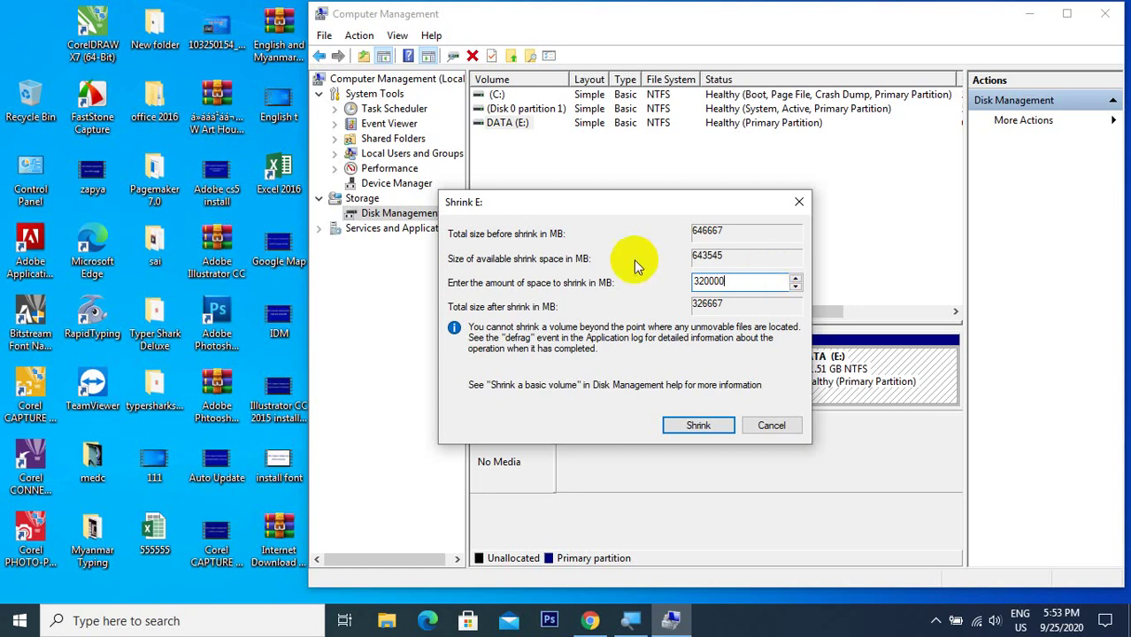
{"action": "left_click", "coordinate": [699, 426]}
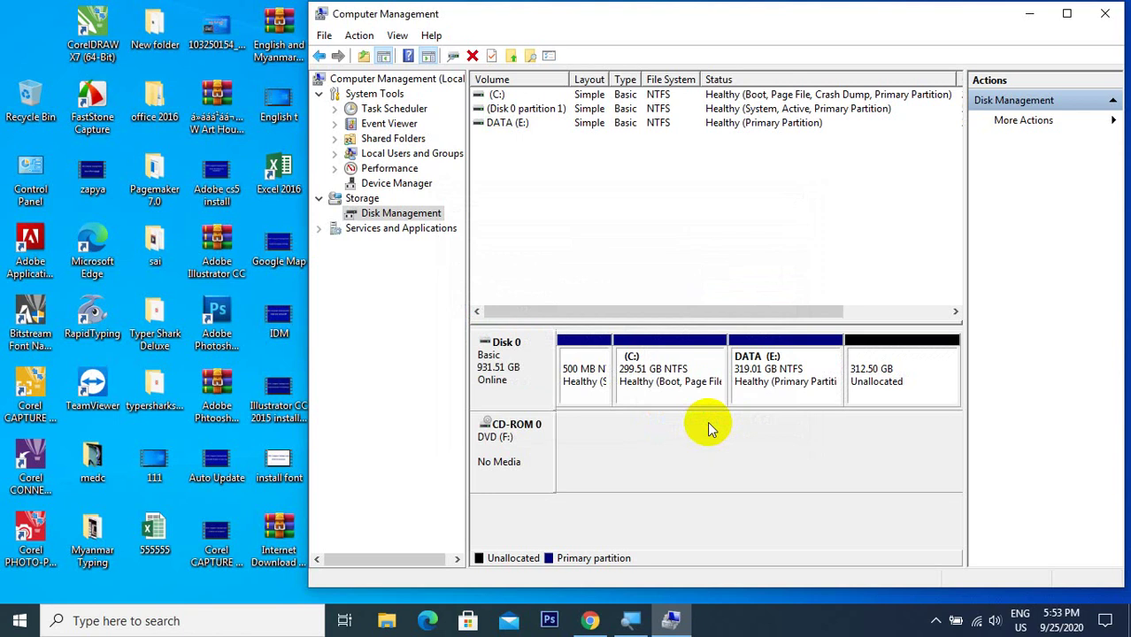
{"action": "left_click", "coordinate": [871, 377]}
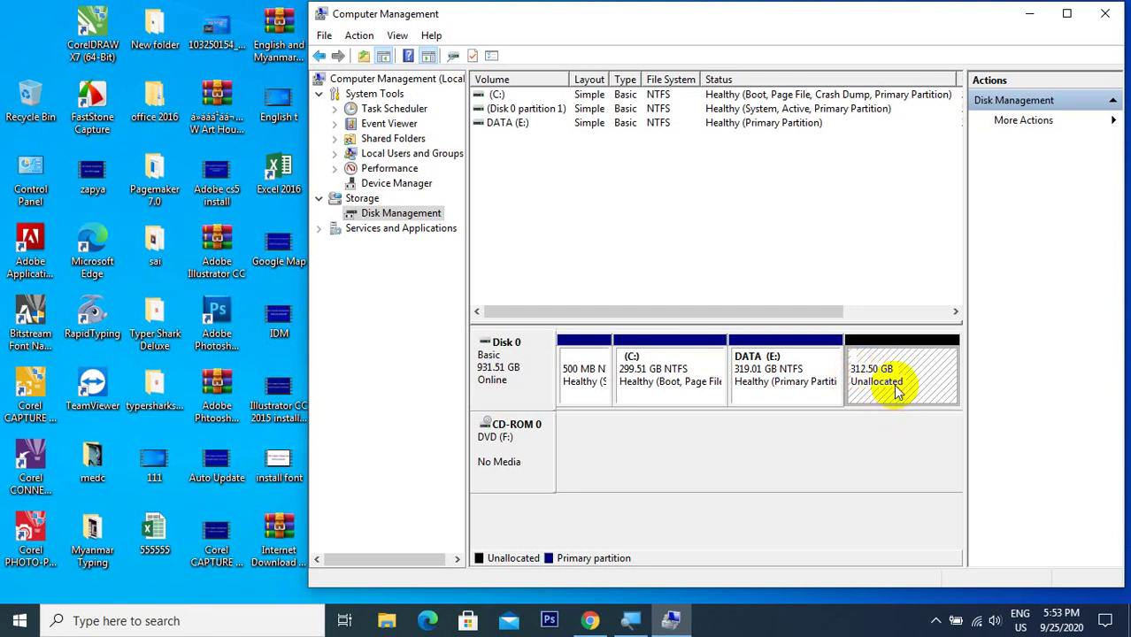
{"action": "left_click_drag", "start_coordinate": [572, 21], "coordinate": [1057, 38]}
- Open This PC from the desktop to check drive sizes, with Computer Management kept in view
{"action": "left_click", "coordinate": [659, 253]}
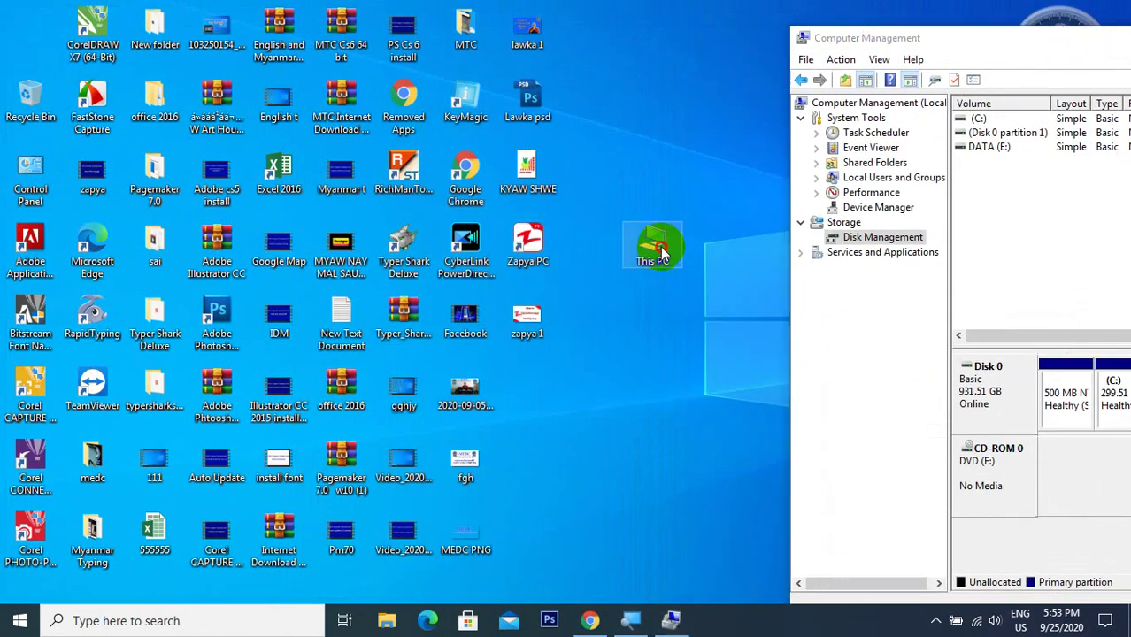
{"action": "double_click", "coordinate": [659, 253]}
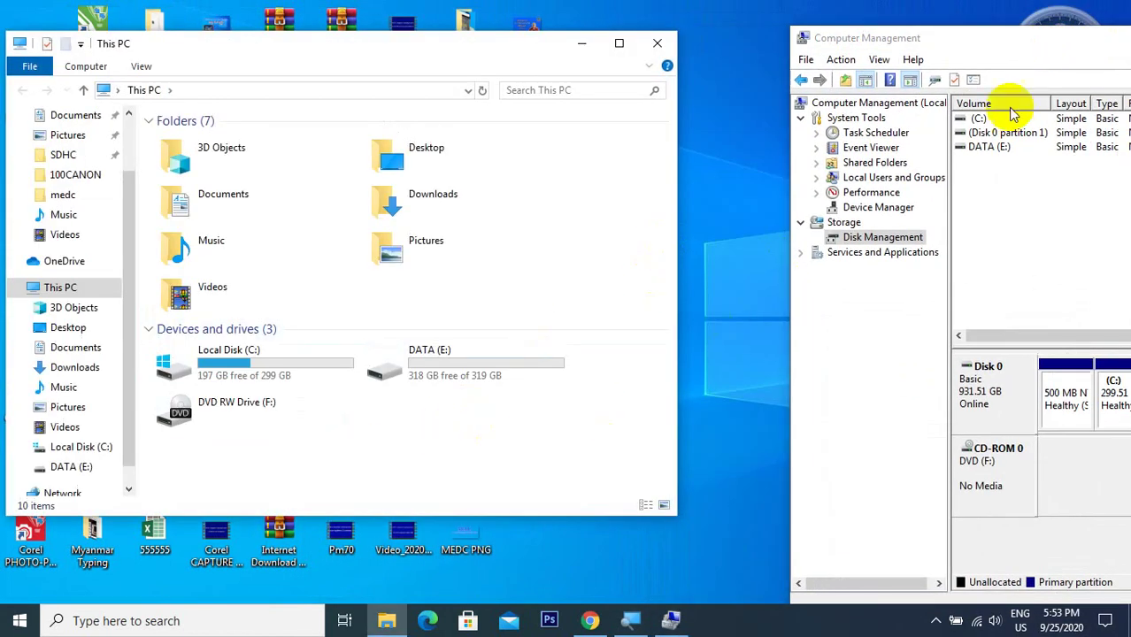
{"action": "left_click_drag", "start_coordinate": [1010, 36], "coordinate": [512, 19]}
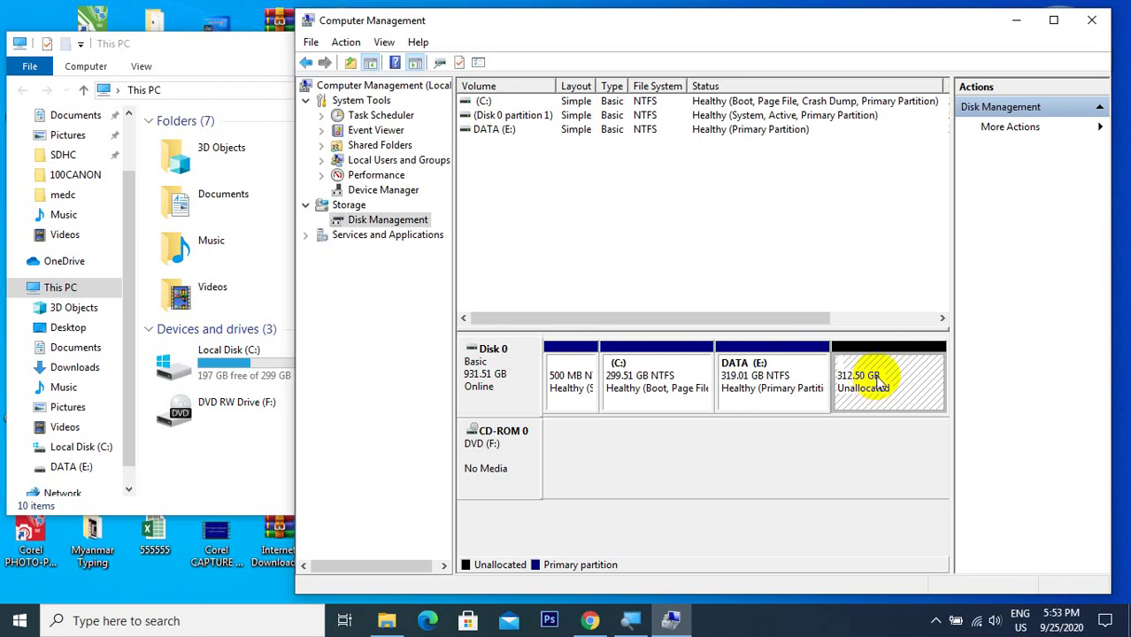
- Start a New Simple Volume on the unallocated space, accepting the default 319999 MB size
{"action": "right_click", "coordinate": [879, 381]}
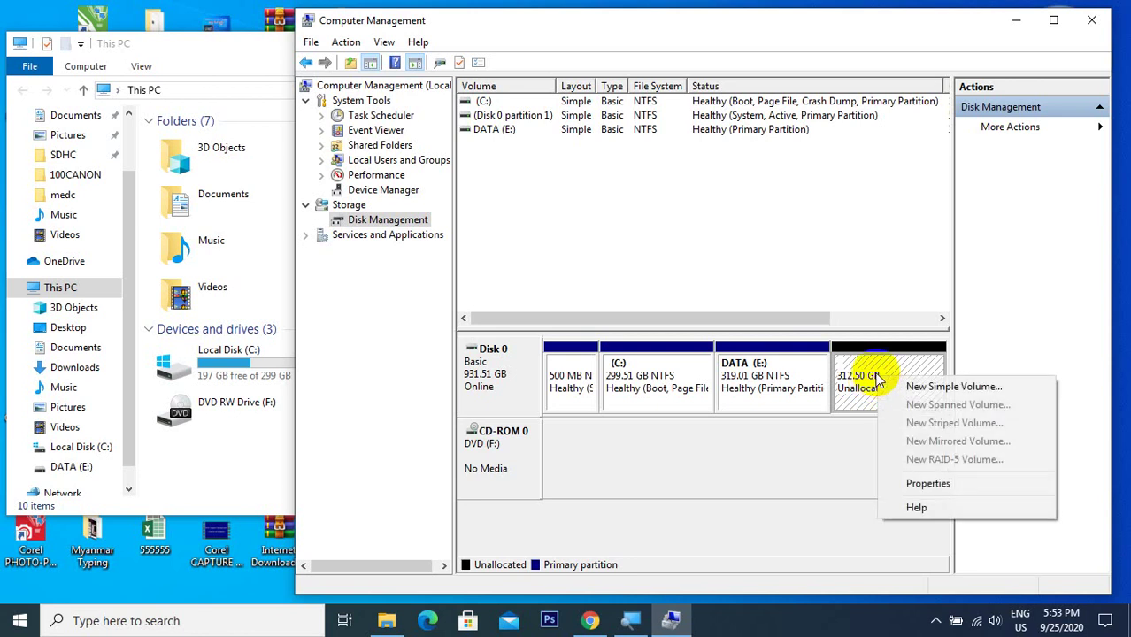
{"action": "left_click", "coordinate": [949, 389]}
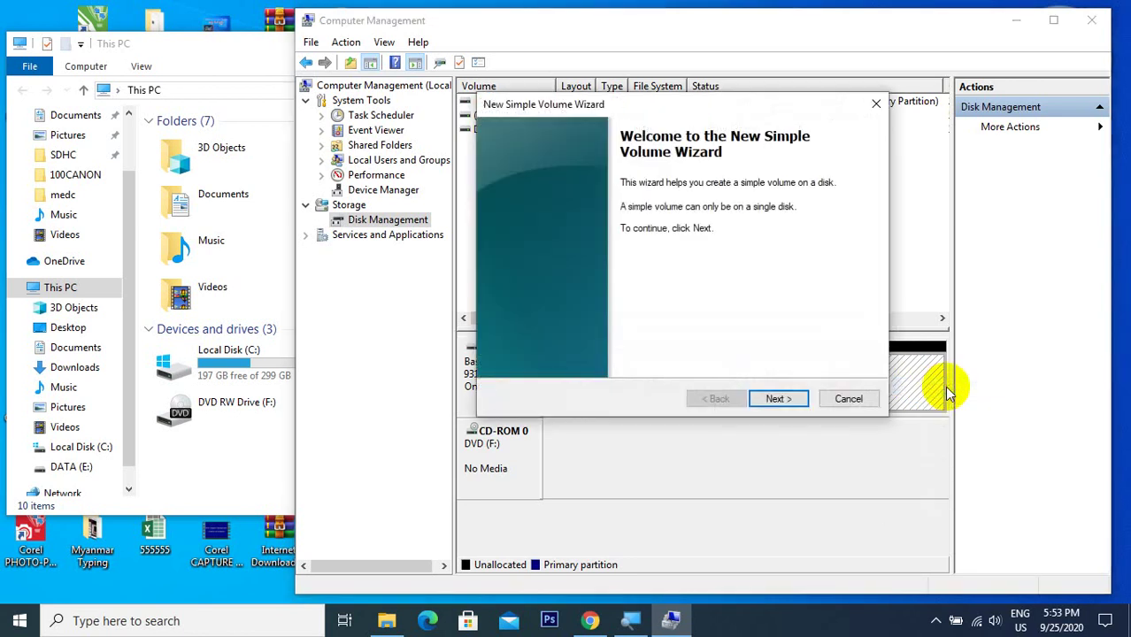
{"action": "left_click", "coordinate": [777, 399]}
{"action": "left_click", "coordinate": [776, 398]}
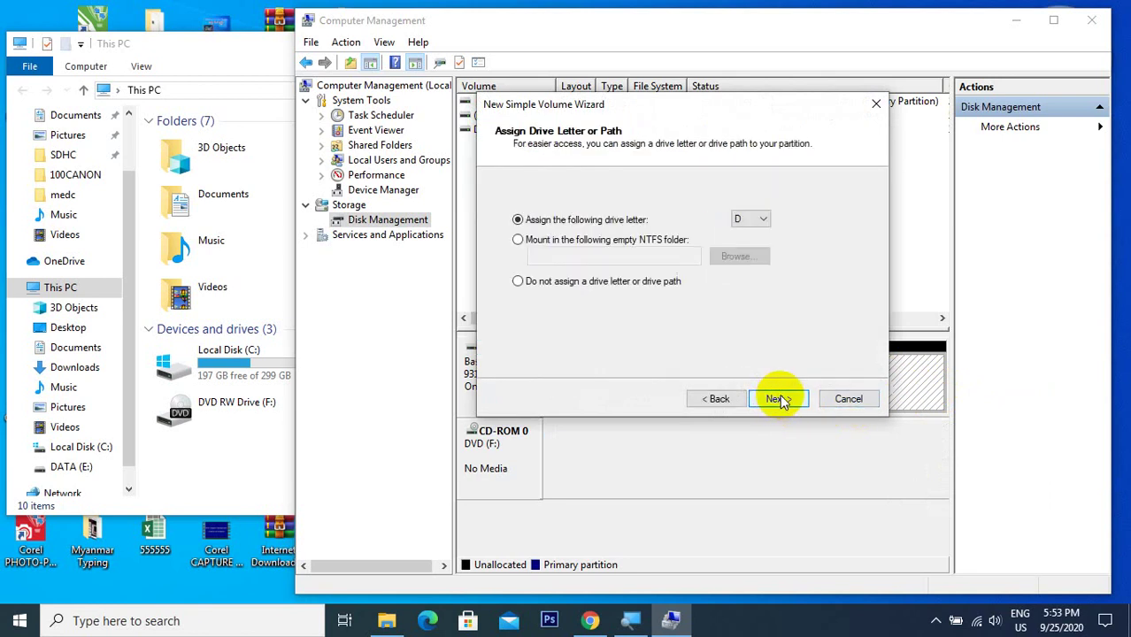
- Keep drive letter D and select the 'New Volume' label on the format settings page
{"action": "left_click", "coordinate": [763, 221]}
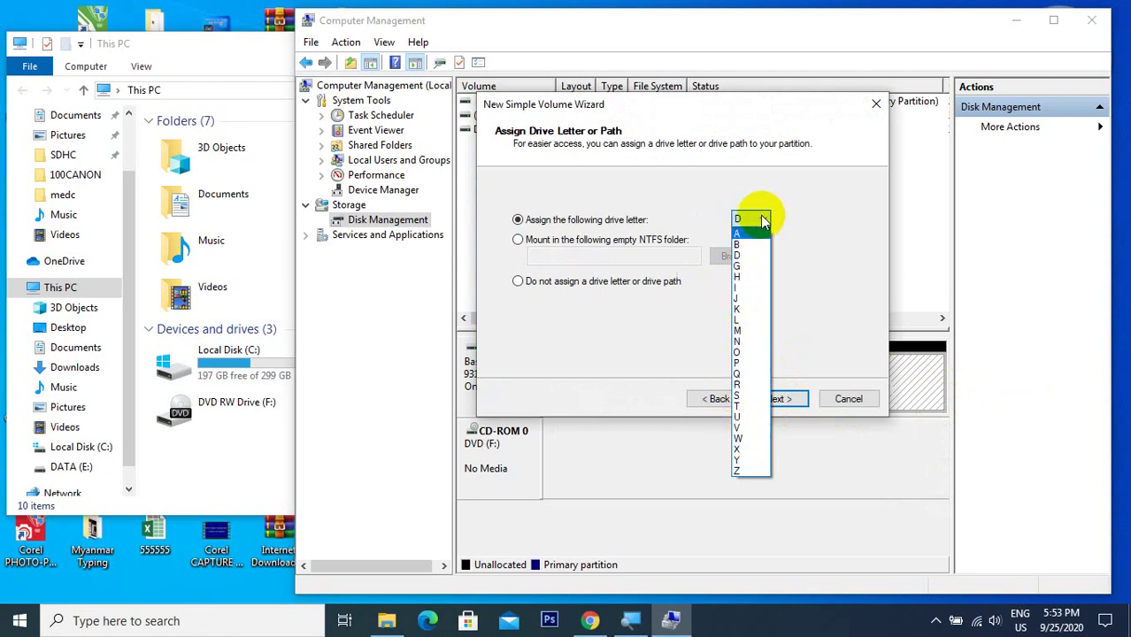
{"action": "left_click", "coordinate": [762, 221]}
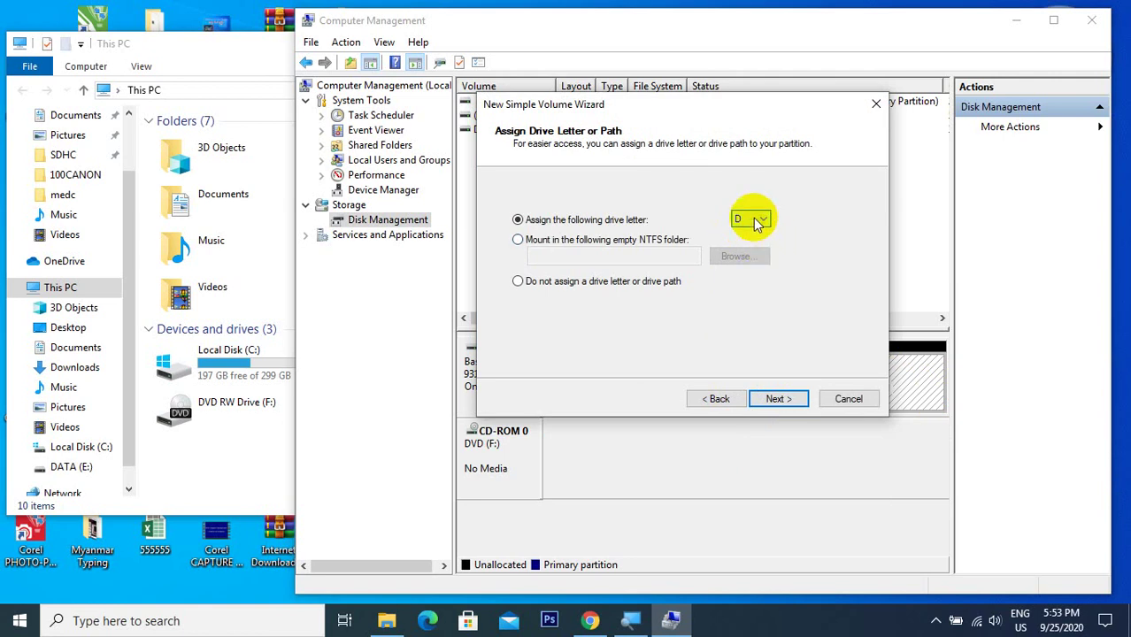
{"action": "left_click", "coordinate": [775, 400]}
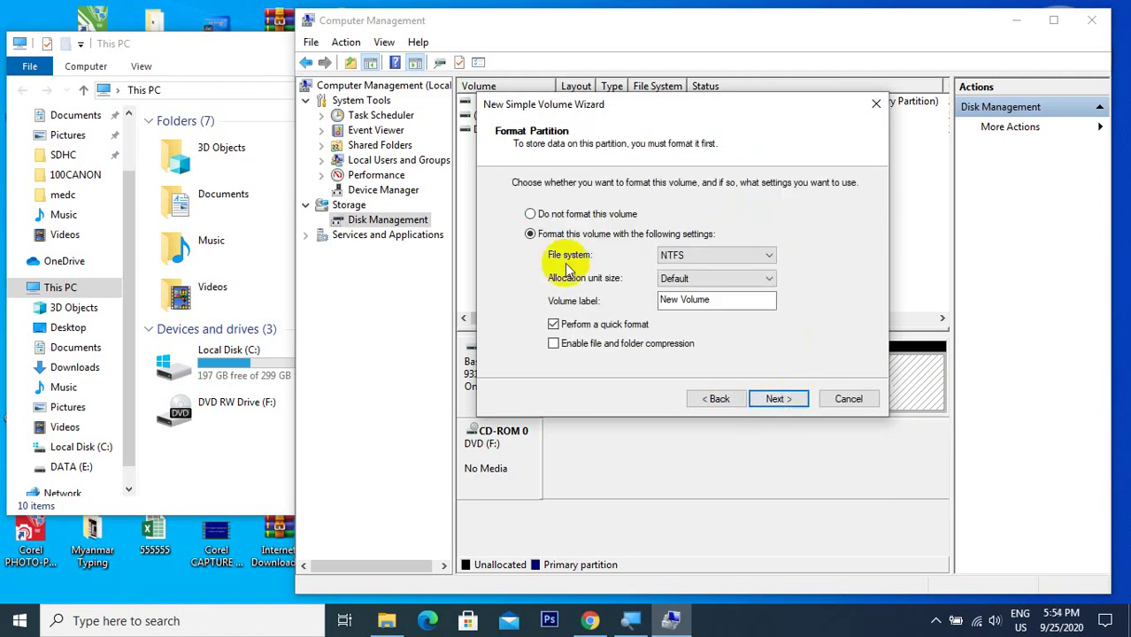
{"action": "left_click_drag", "start_coordinate": [728, 304], "coordinate": [634, 314]}
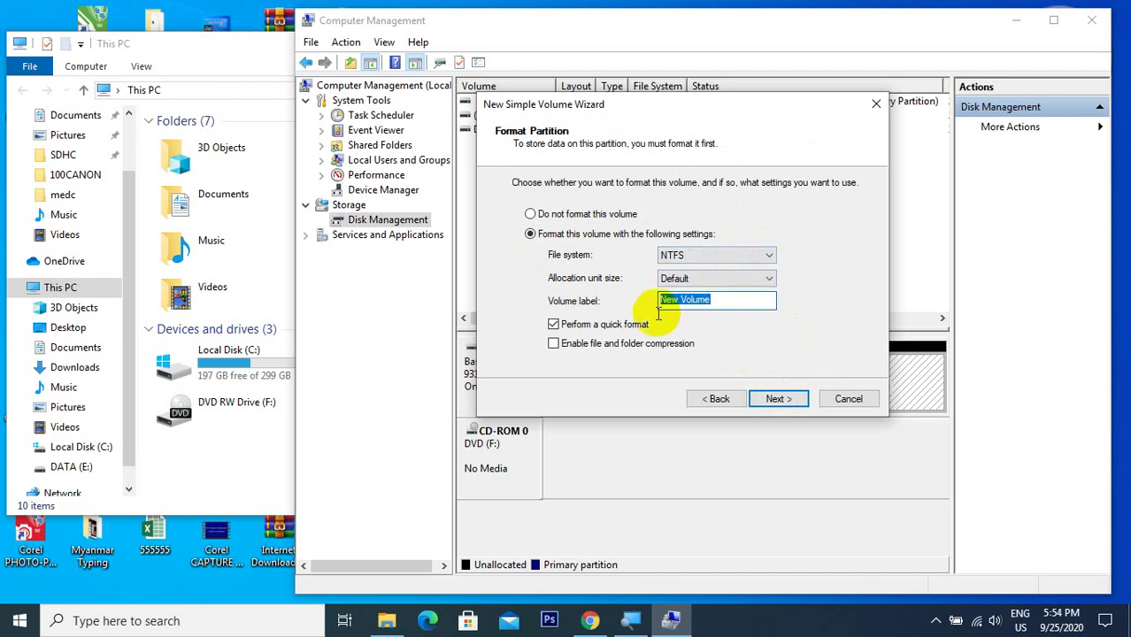